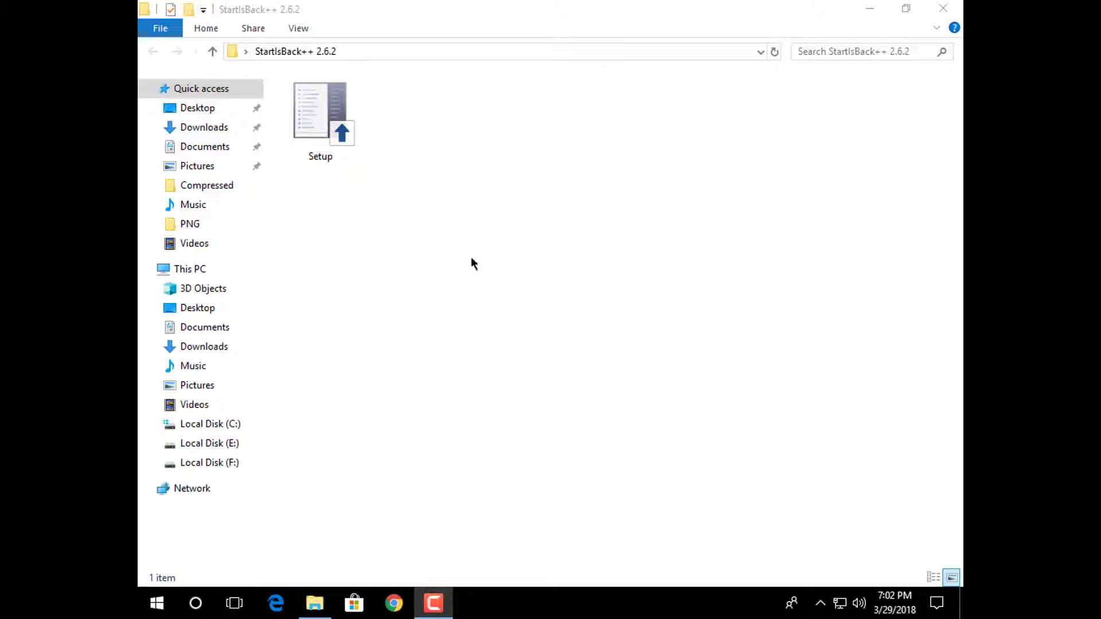
Step: Run the Setup installer and install StartIsBack++ for the current user only
{"action": "left_click", "coordinate": [354, 138]}
{"action": "left_click", "coordinate": [397, 197]}
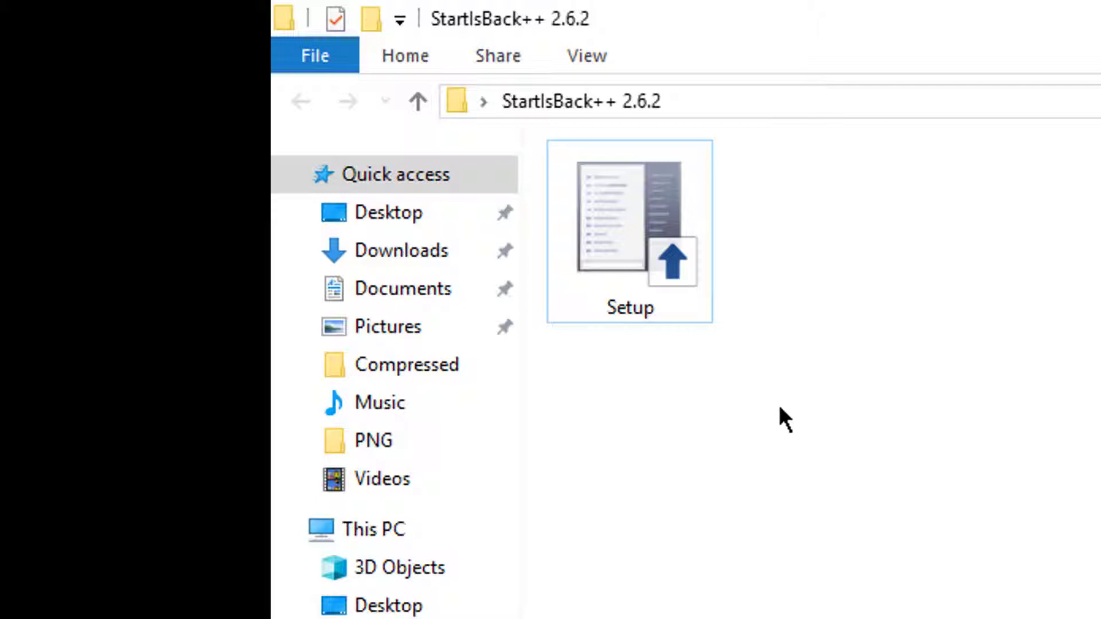
{"action": "double_click", "coordinate": [672, 264]}
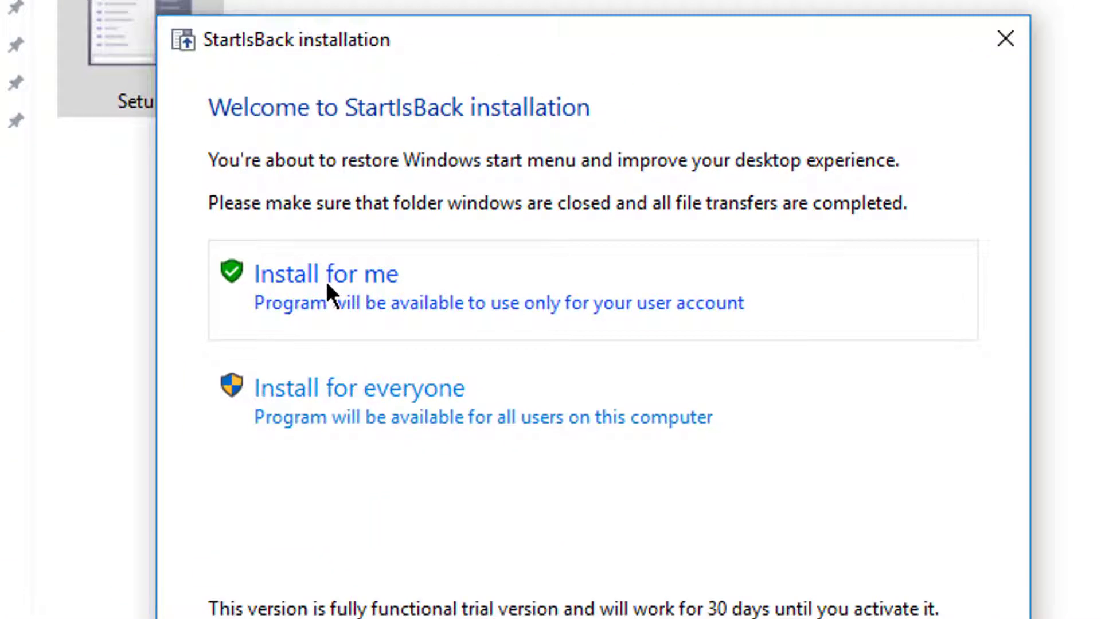
{"action": "left_click", "coordinate": [346, 321]}
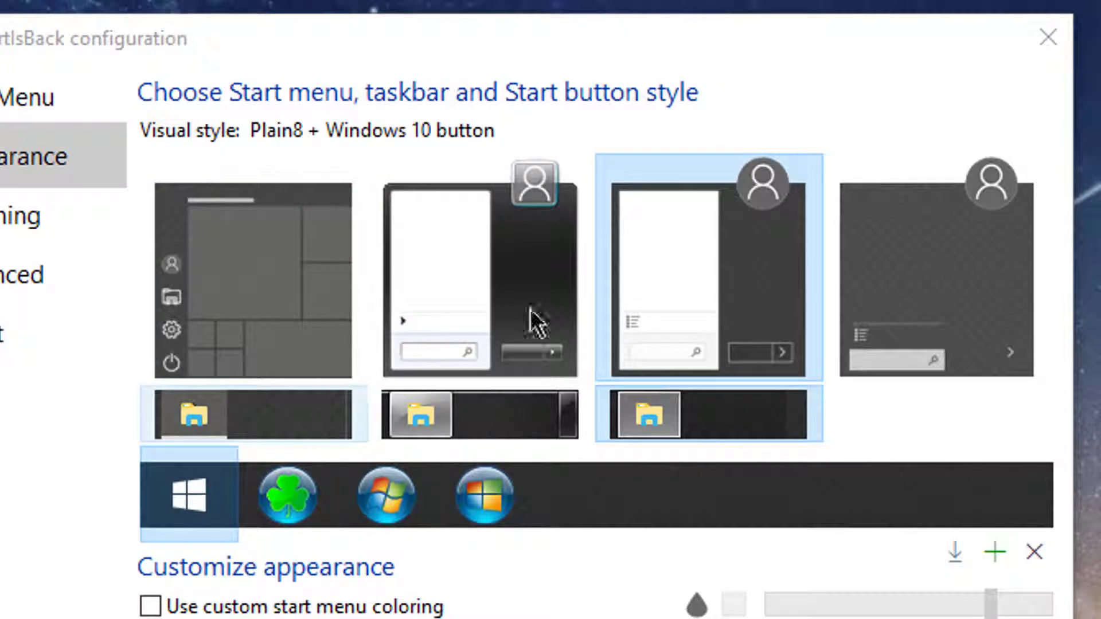
Step: Review the Switching, Advanced and About pages, then confirm StartIsBack's settings with OK
{"action": "left_click", "coordinate": [692, 379]}
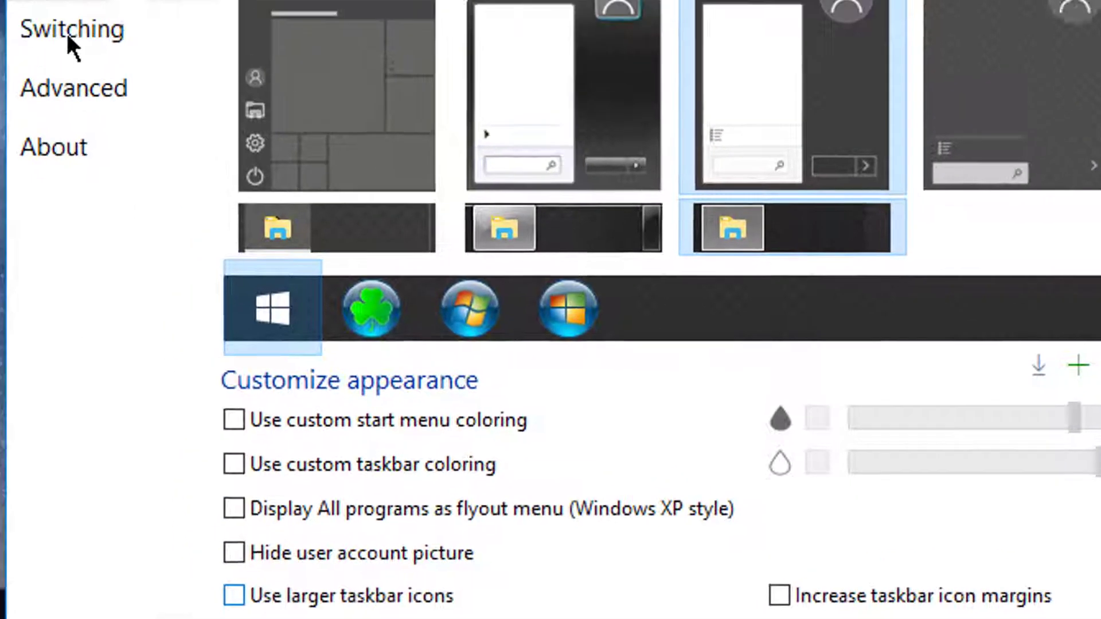
{"action": "left_click", "coordinate": [69, 36]}
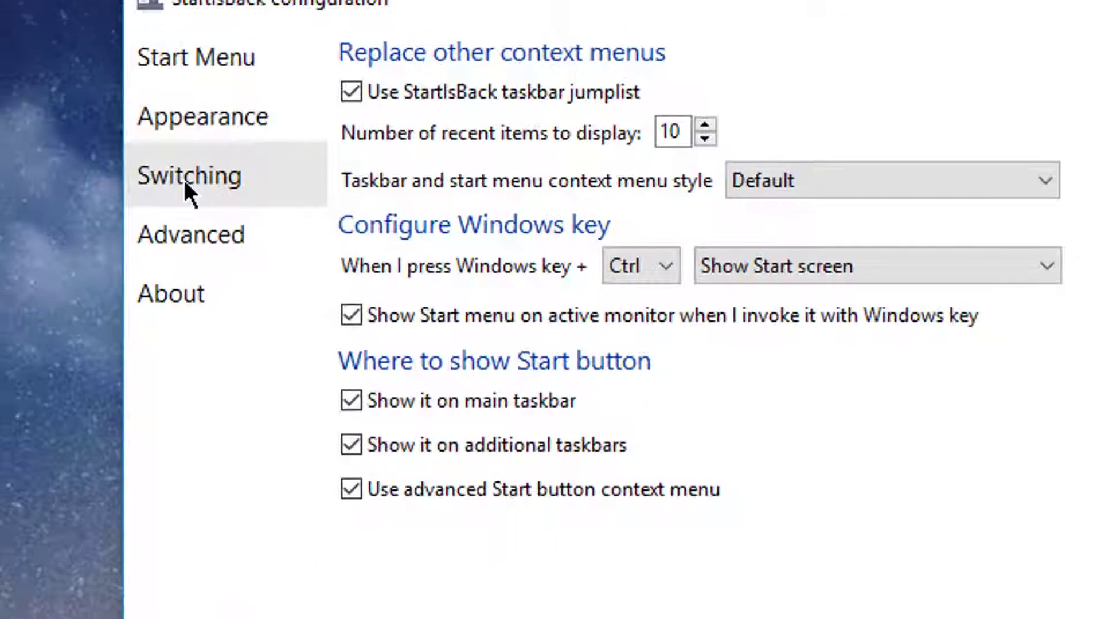
{"action": "left_click", "coordinate": [192, 240]}
{"action": "left_click", "coordinate": [207, 314]}
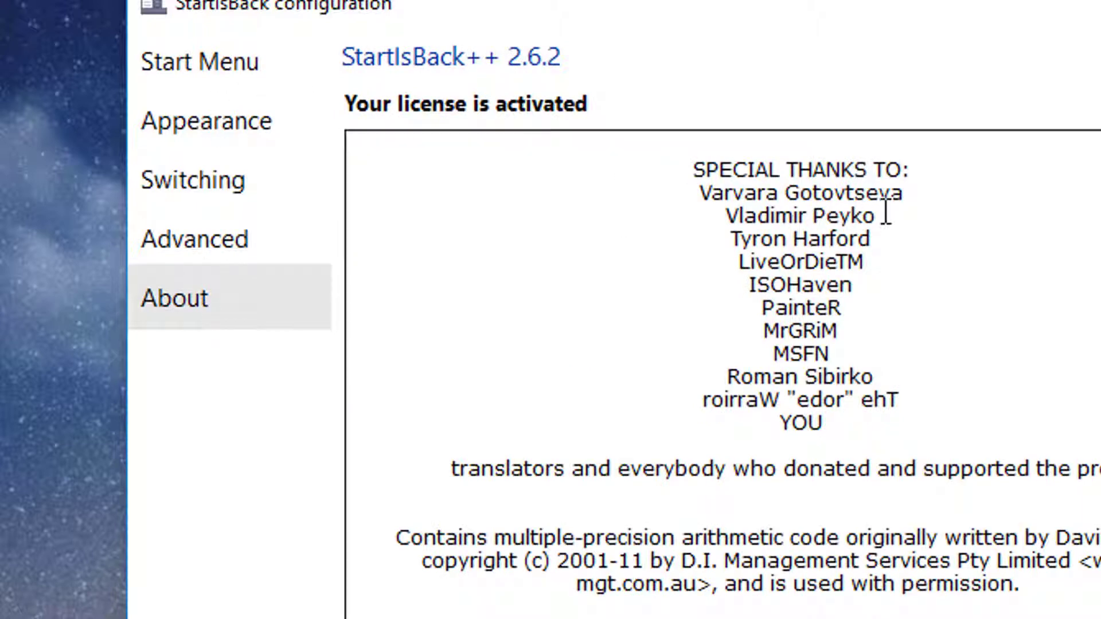
{"action": "left_click", "coordinate": [205, 66]}
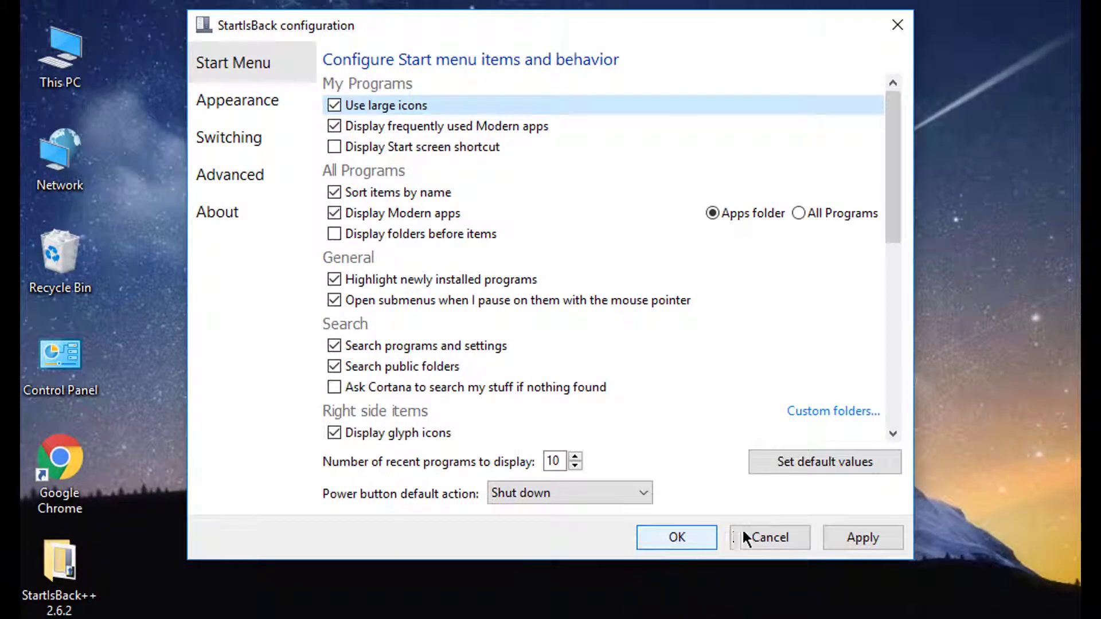
{"action": "left_click", "coordinate": [691, 536]}
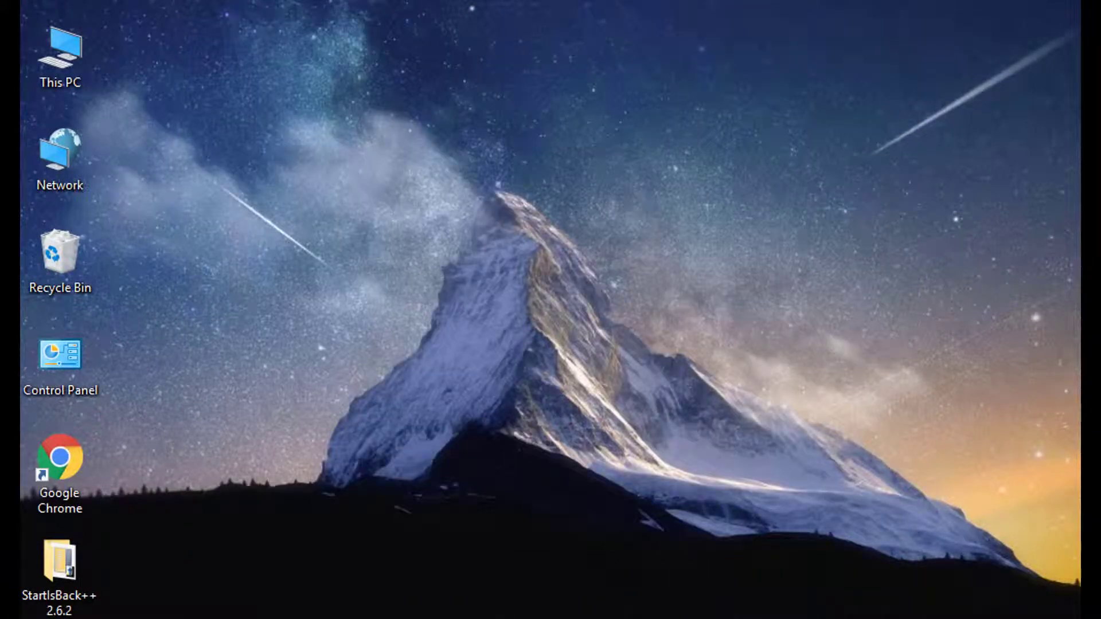
{"action": "key", "text": "super"}
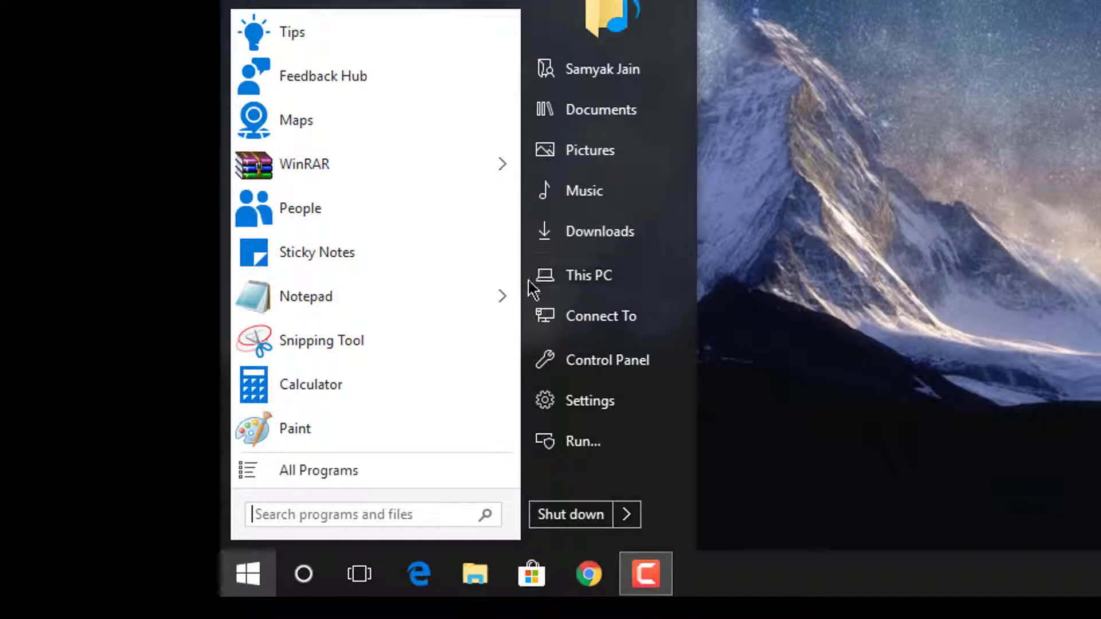
{"action": "mouse_move", "coordinate": [405, 290]}
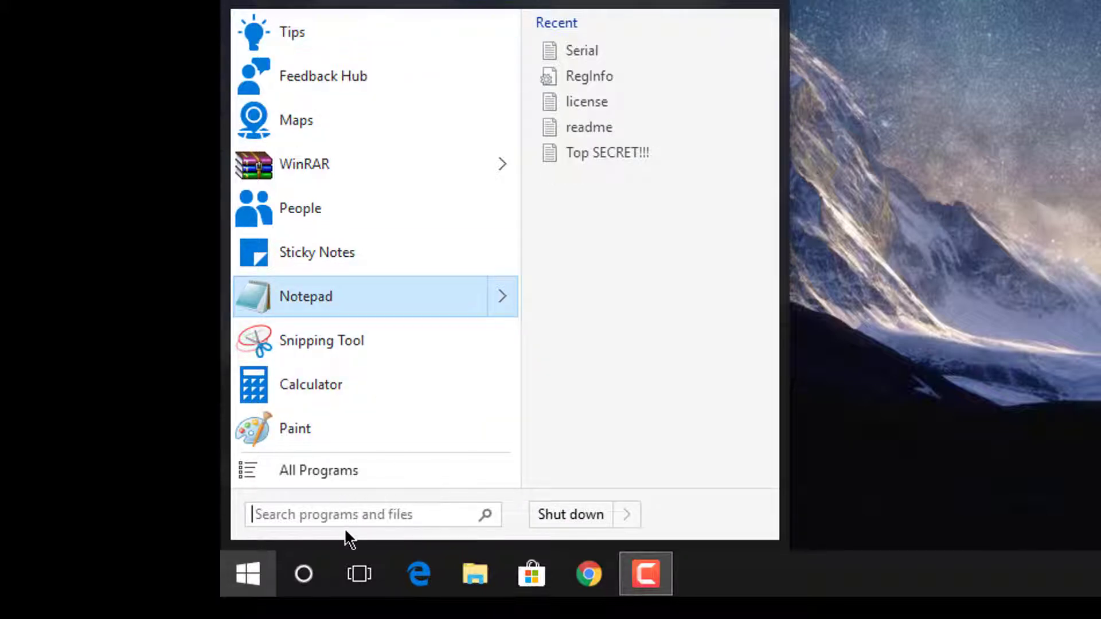
{"action": "left_click", "coordinate": [345, 512]}
{"action": "left_click", "coordinate": [363, 476]}
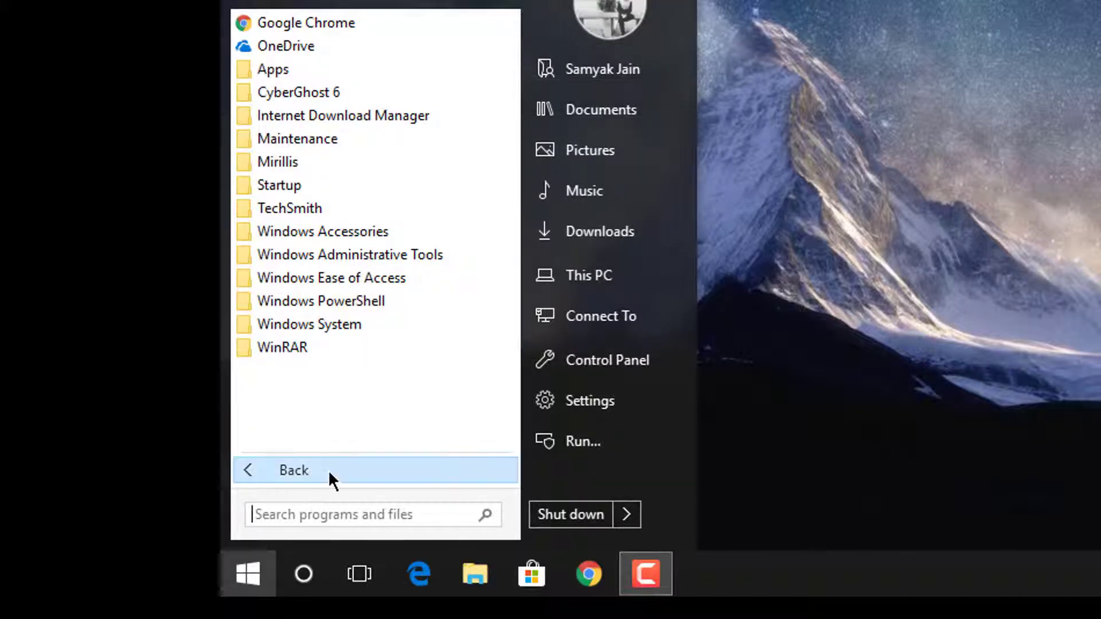
Step: Reopen the Start menu and view the WinRAR and Notepad jump lists
{"action": "left_click", "coordinate": [223, 573]}
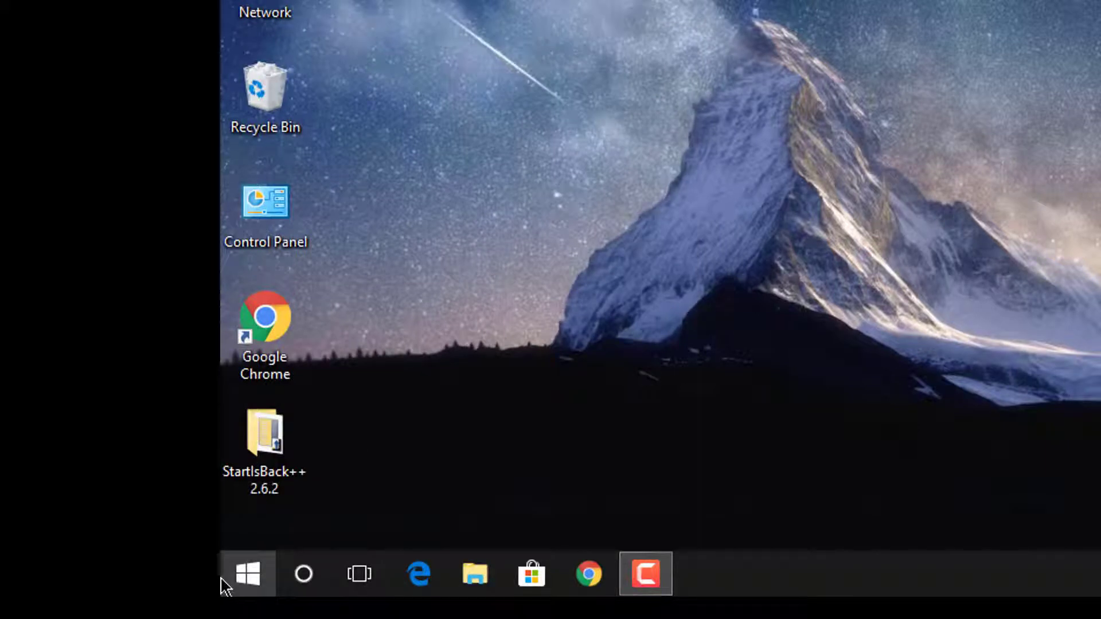
{"action": "left_click", "coordinate": [225, 582]}
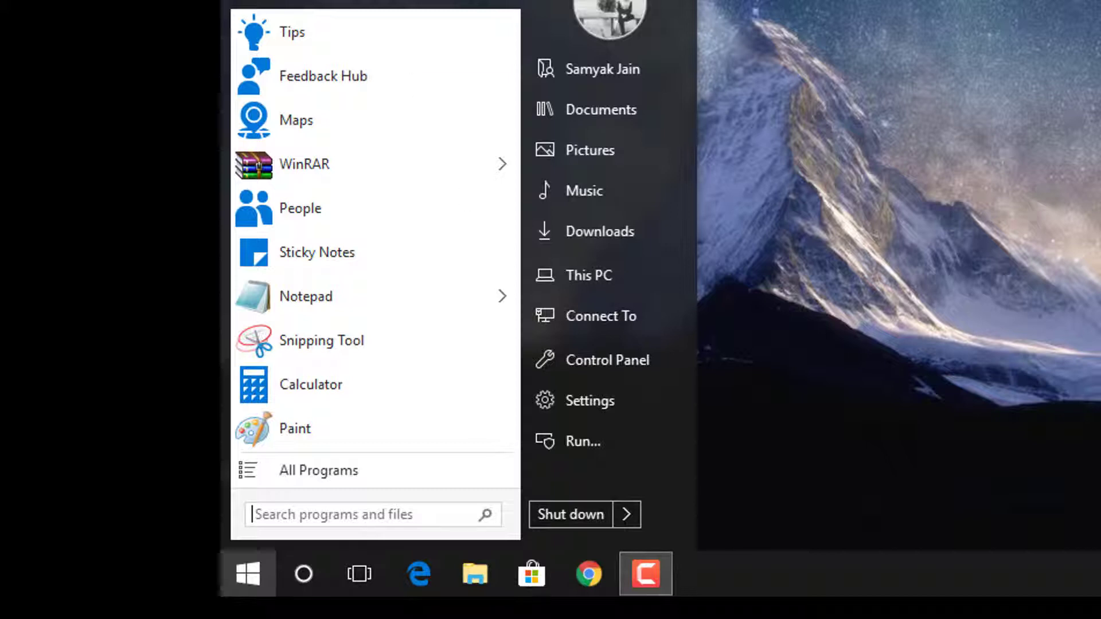
{"action": "mouse_move", "coordinate": [410, 172]}
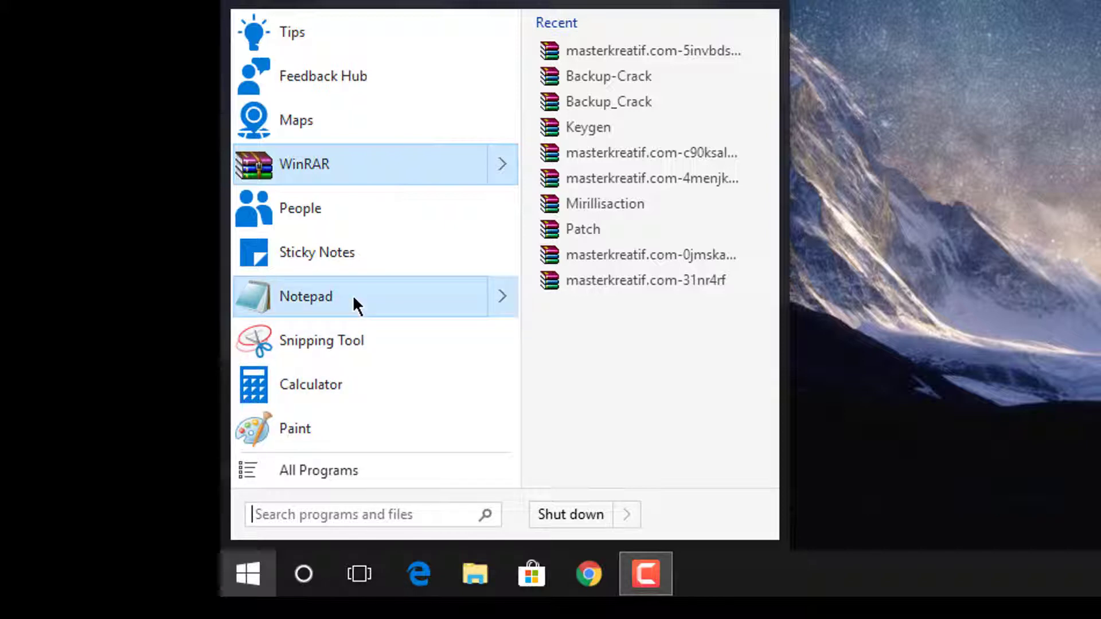
{"action": "mouse_move", "coordinate": [353, 298]}
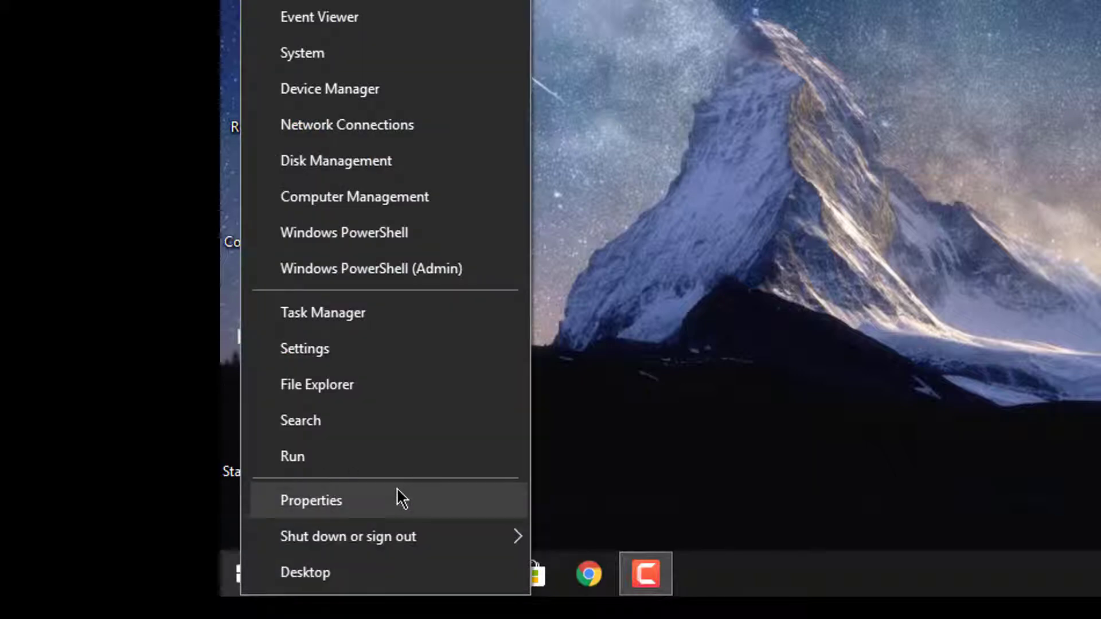
Step: Reopen the StartIsBack configuration from the Win+X menu and go to the Appearance page
{"action": "left_click", "coordinate": [401, 499]}
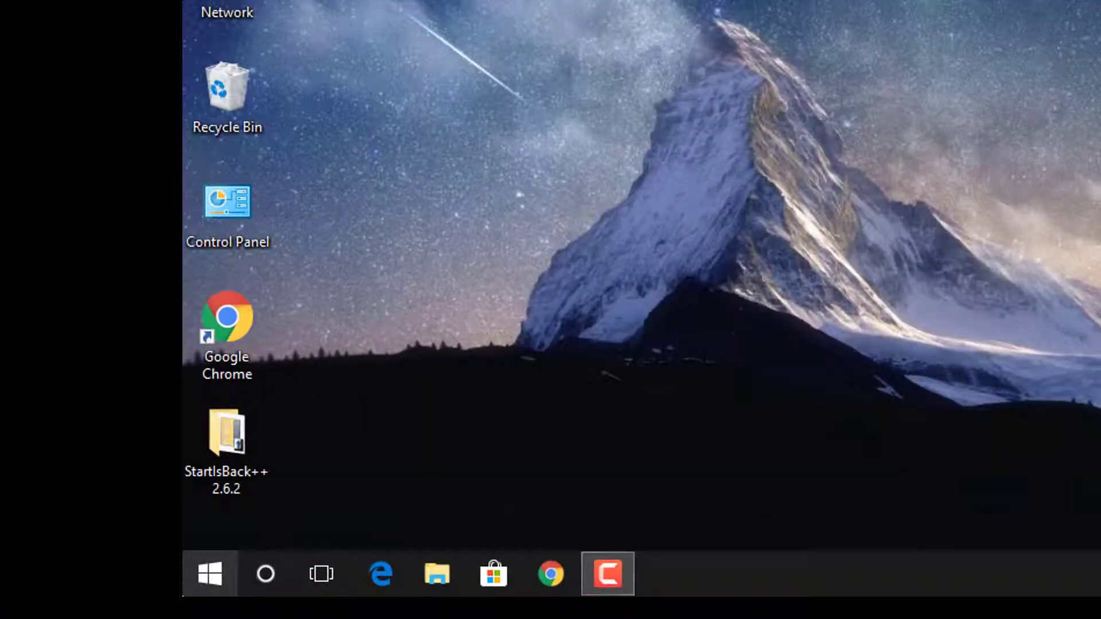
{"action": "right_click", "coordinate": [208, 573]}
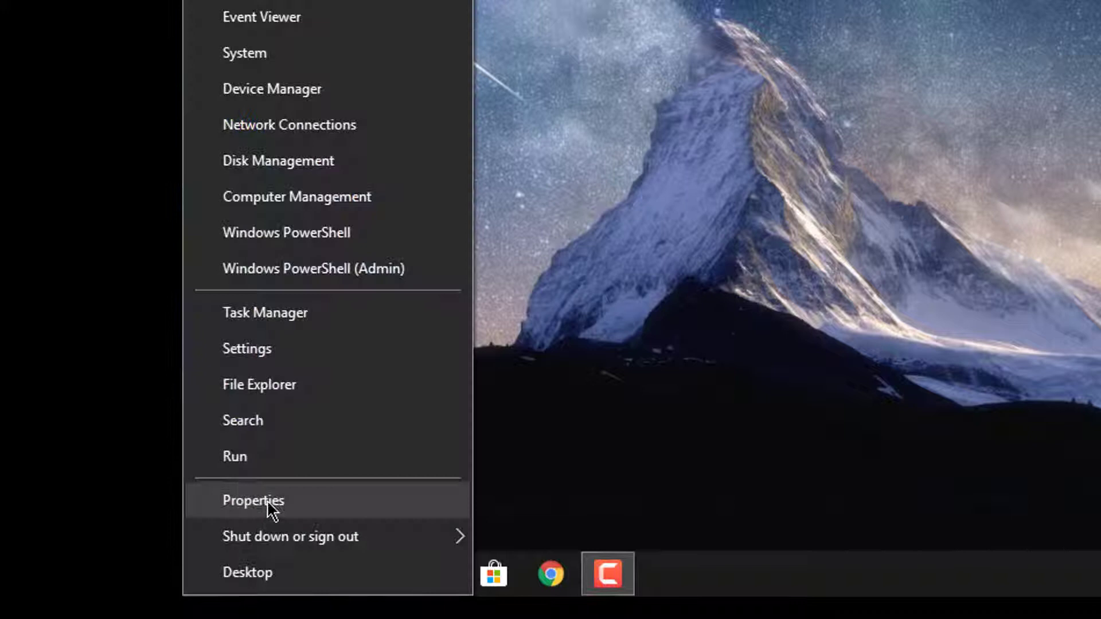
{"action": "left_click", "coordinate": [266, 500]}
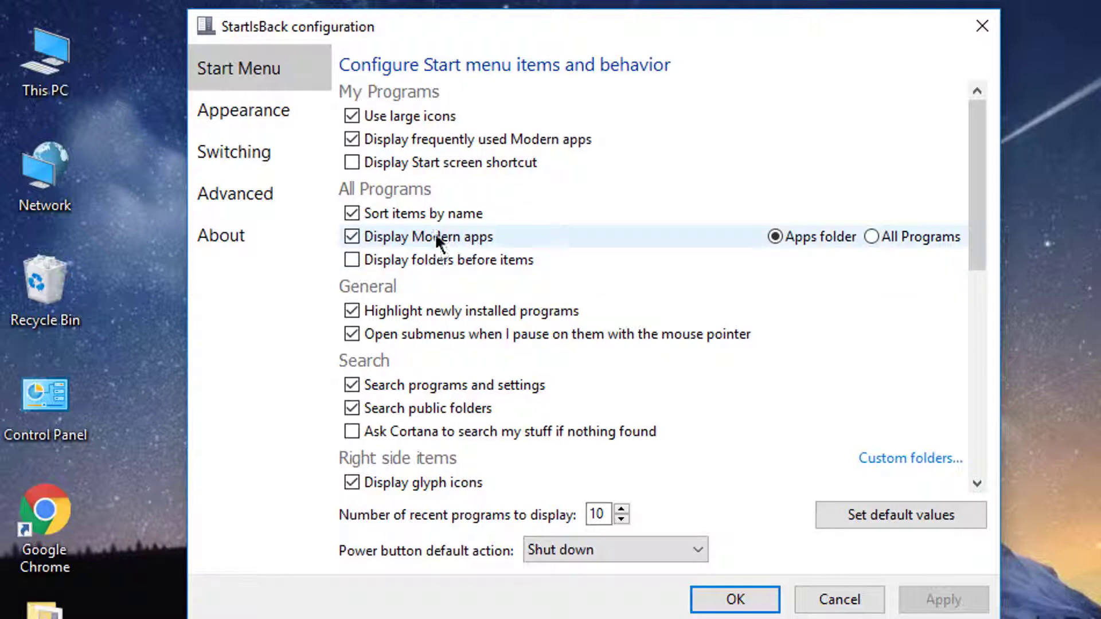
{"action": "scroll", "coordinate": [429, 388], "scroll_direction": "down", "scroll_amount": 2}
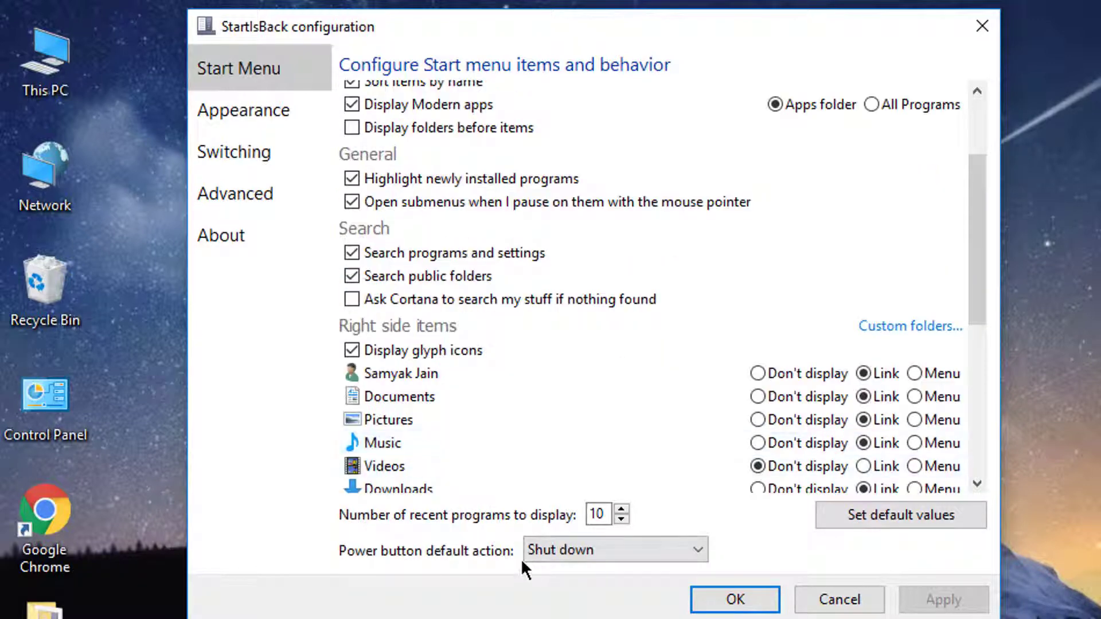
{"action": "left_click", "coordinate": [270, 112]}
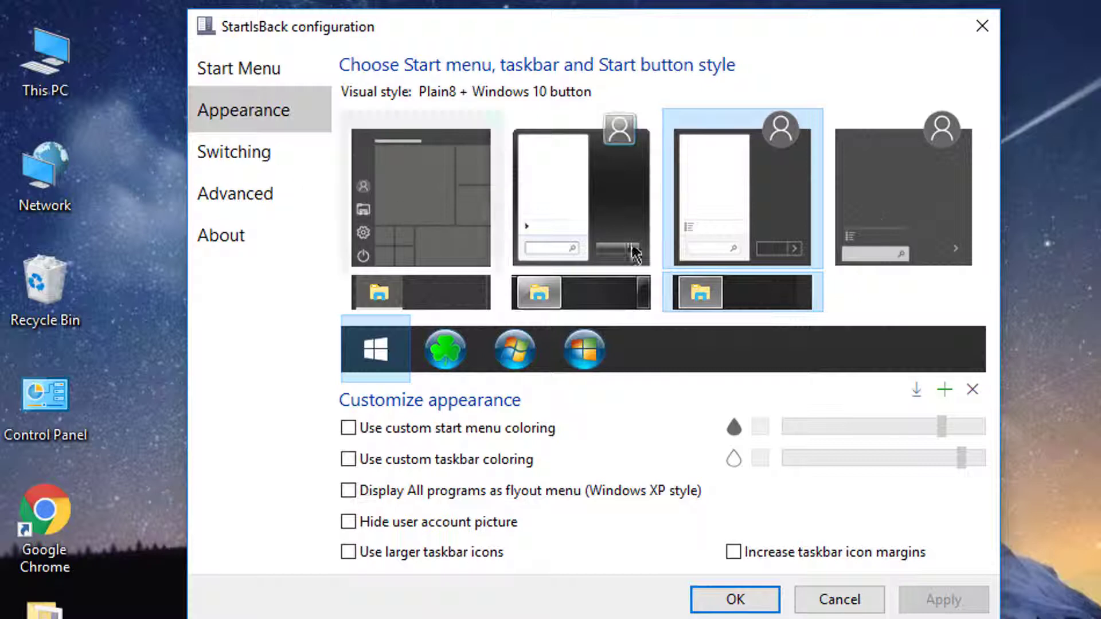
Step: Apply the Windows 10 Start menu style and preview it in the Start menu
{"action": "left_click", "coordinate": [429, 252]}
{"action": "left_click", "coordinate": [942, 599]}
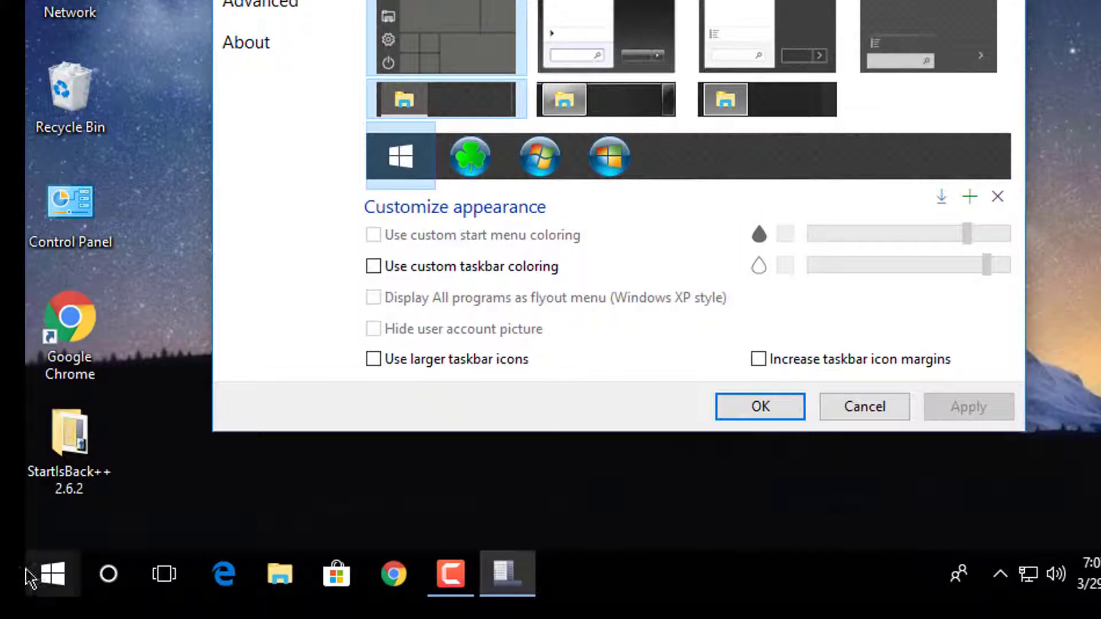
{"action": "left_click", "coordinate": [30, 579]}
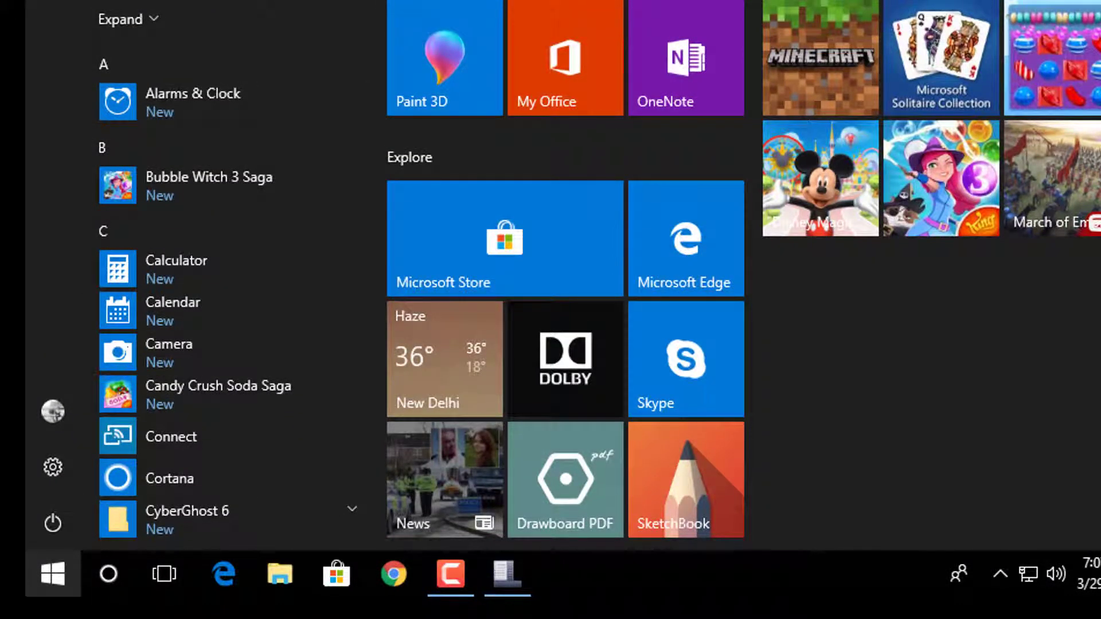
{"action": "key", "text": "Escape"}
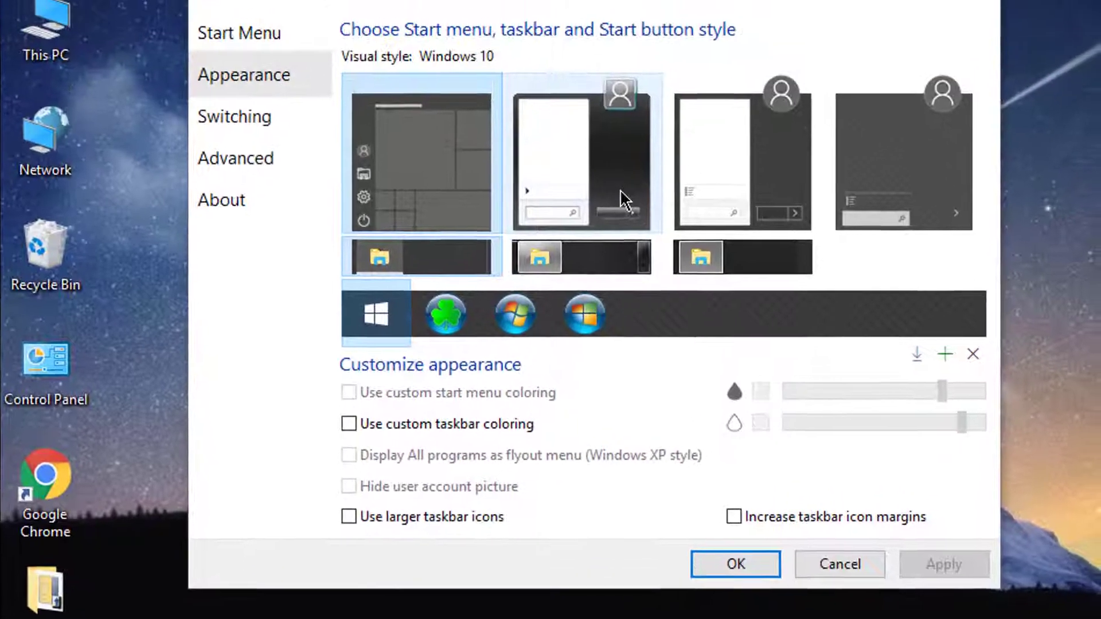
Step: Apply the Plain10 style and open the Start menu to see it
{"action": "left_click", "coordinate": [919, 213]}
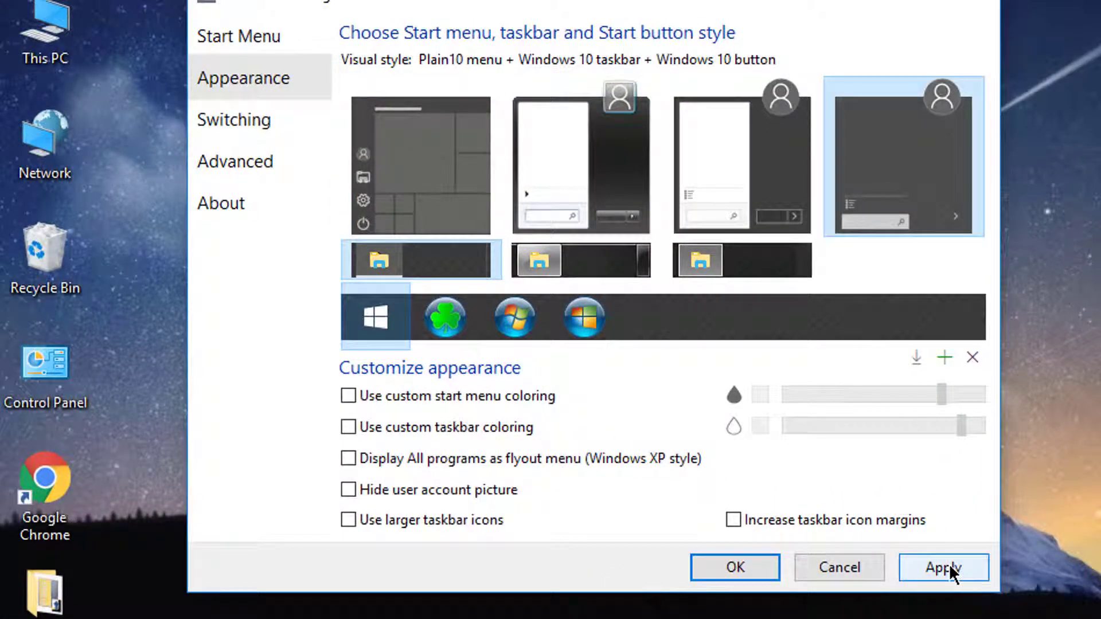
{"action": "left_click", "coordinate": [948, 564]}
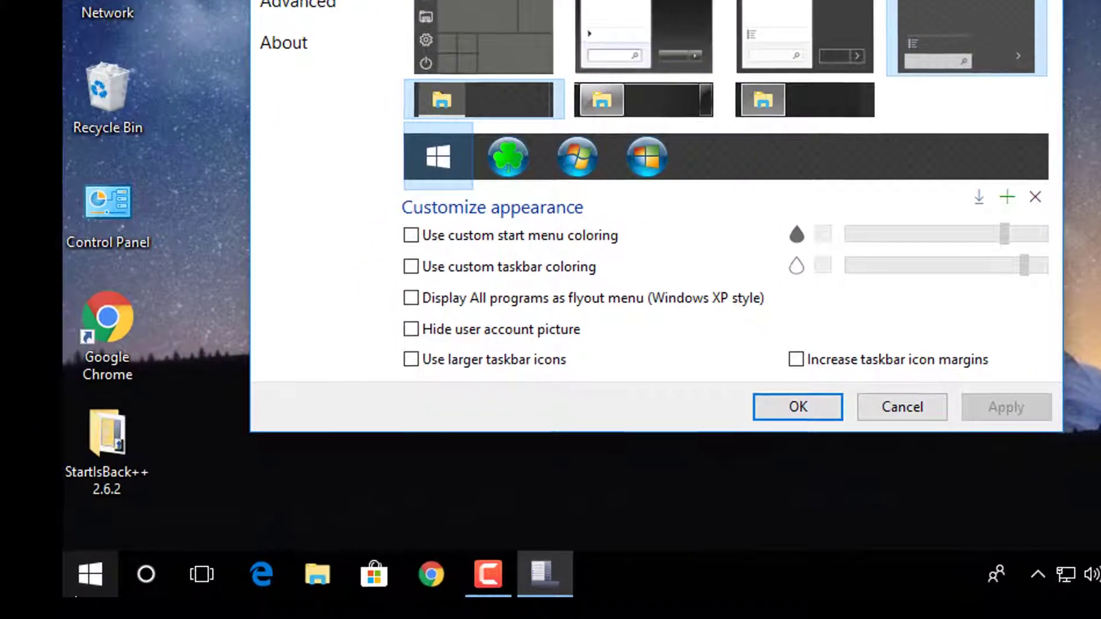
{"action": "key", "text": "super"}
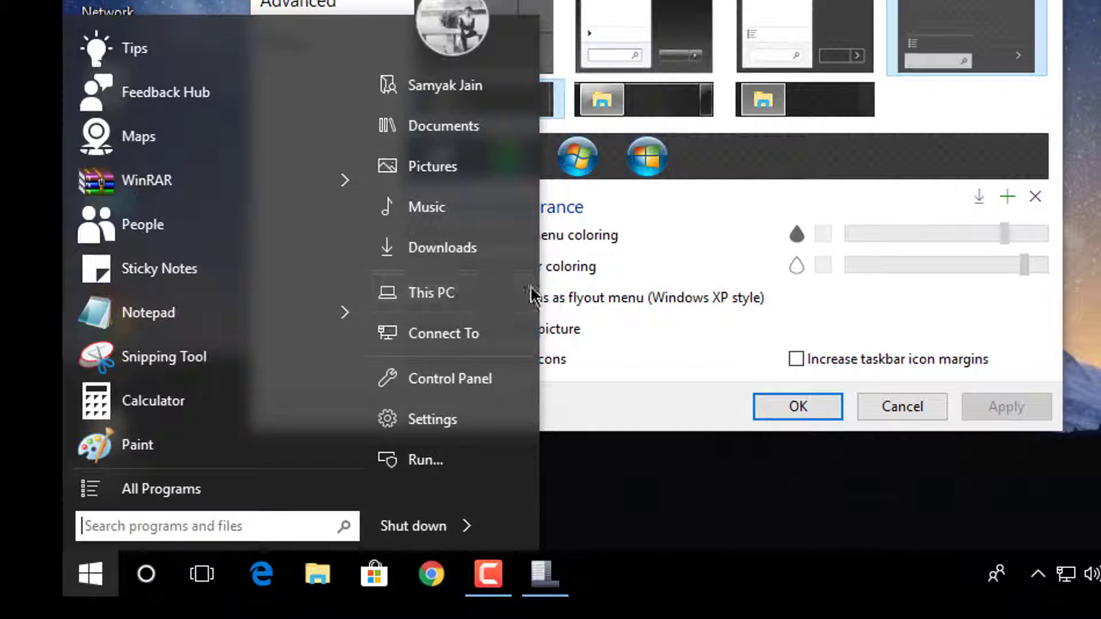
Step: Enable 'Use custom start menu coloring' and go to the Advanced page
{"action": "left_click", "coordinate": [684, 238]}
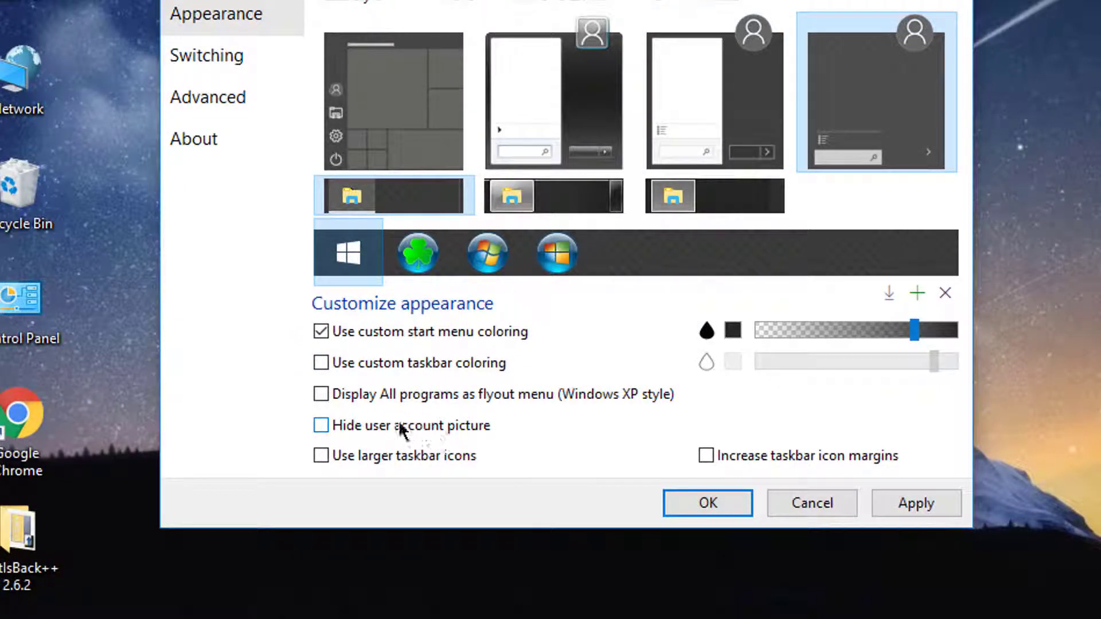
{"action": "left_click", "coordinate": [216, 87]}
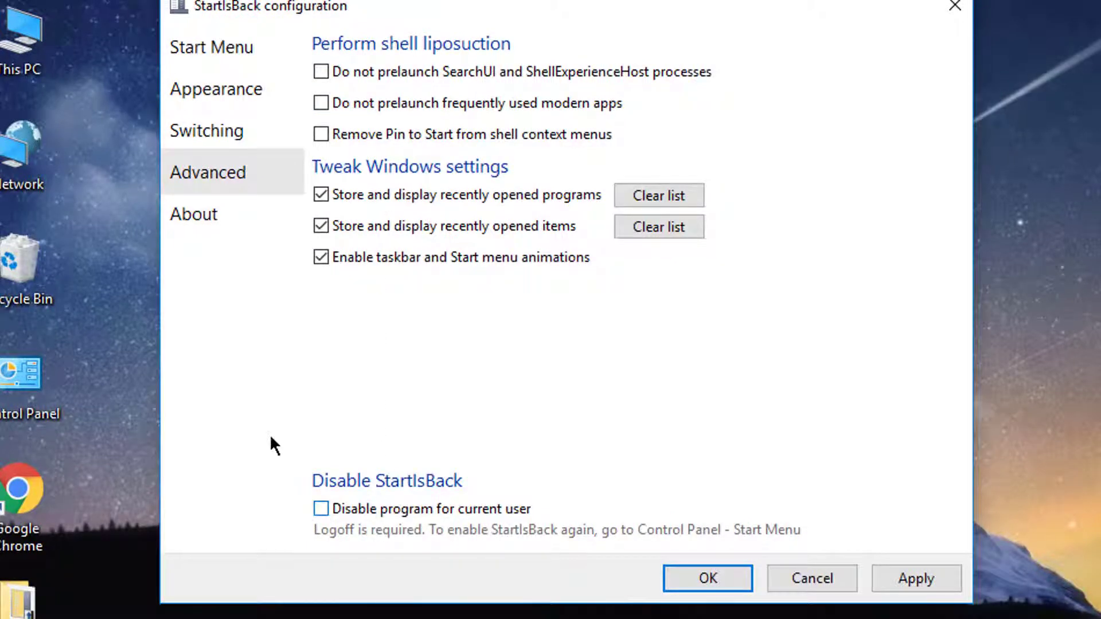
Step: Browse the Switching, Advanced and About pages, including the special thanks list
{"action": "left_click", "coordinate": [262, 111]}
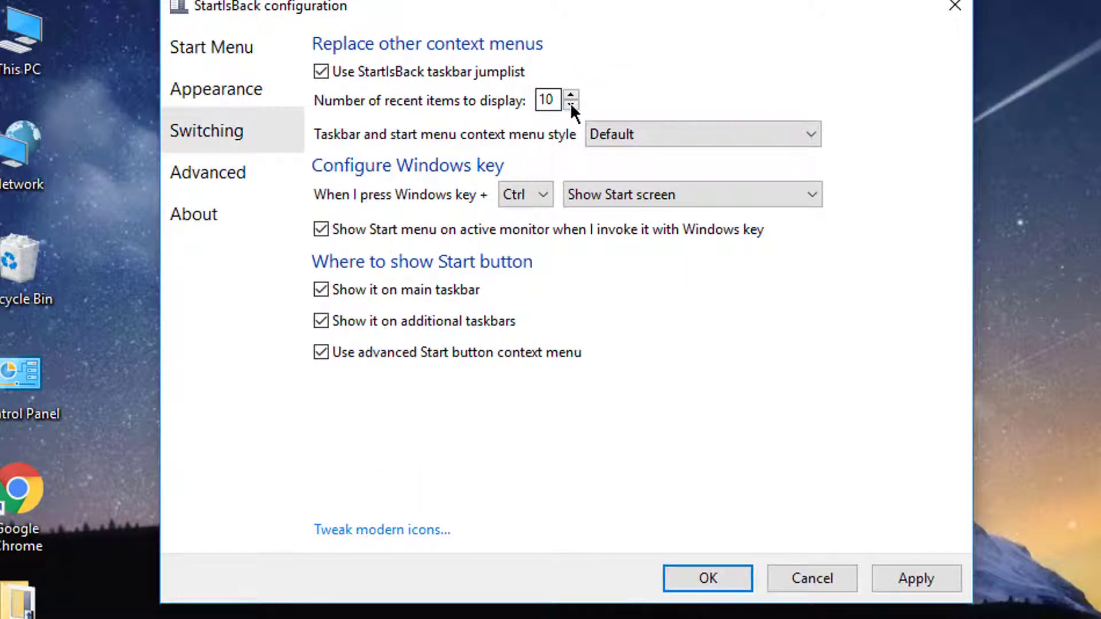
{"action": "left_click", "coordinate": [236, 186]}
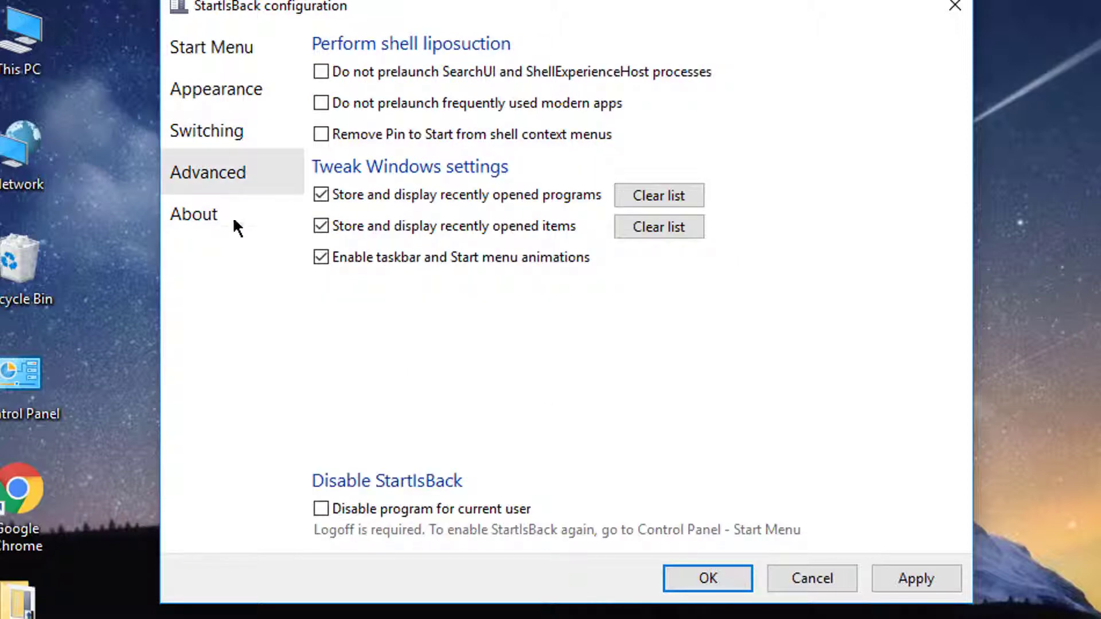
{"action": "left_click", "coordinate": [232, 215]}
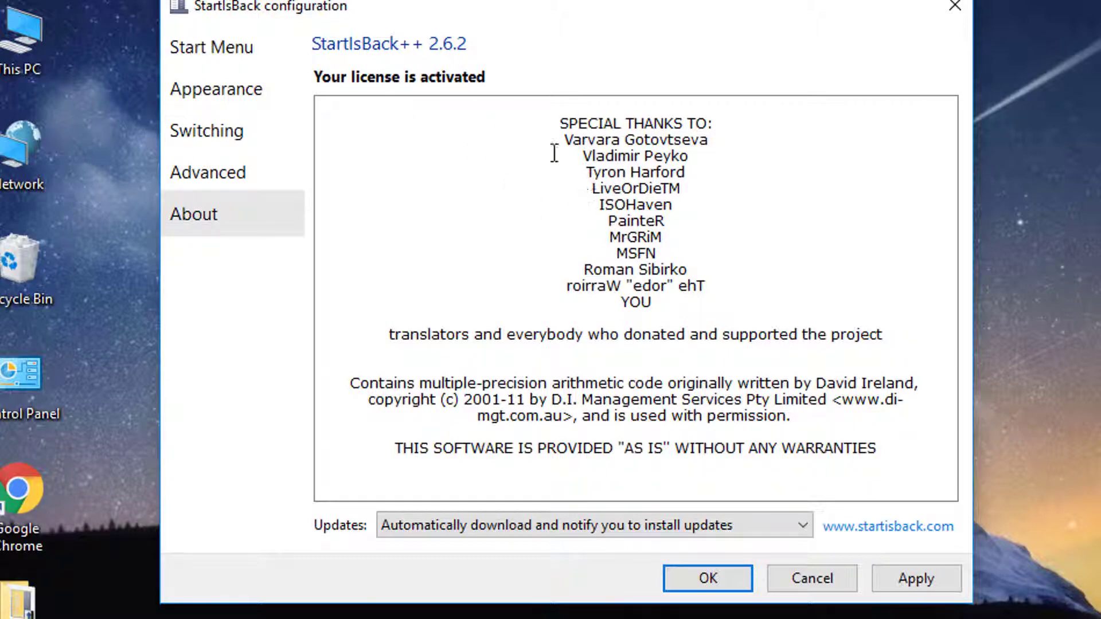
{"action": "left_click_drag", "start_coordinate": [563, 139], "coordinate": [720, 300]}
{"action": "left_click", "coordinate": [720, 300]}
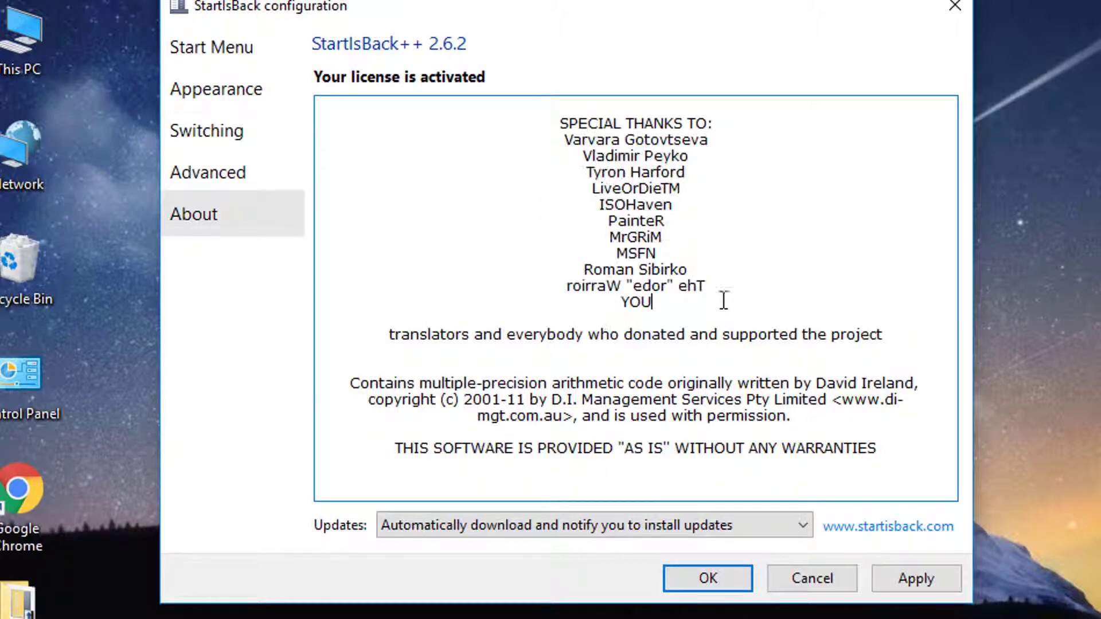
Step: Apply the pending settings on the Start Menu page and open File Explorer
{"action": "left_click", "coordinate": [179, 43]}
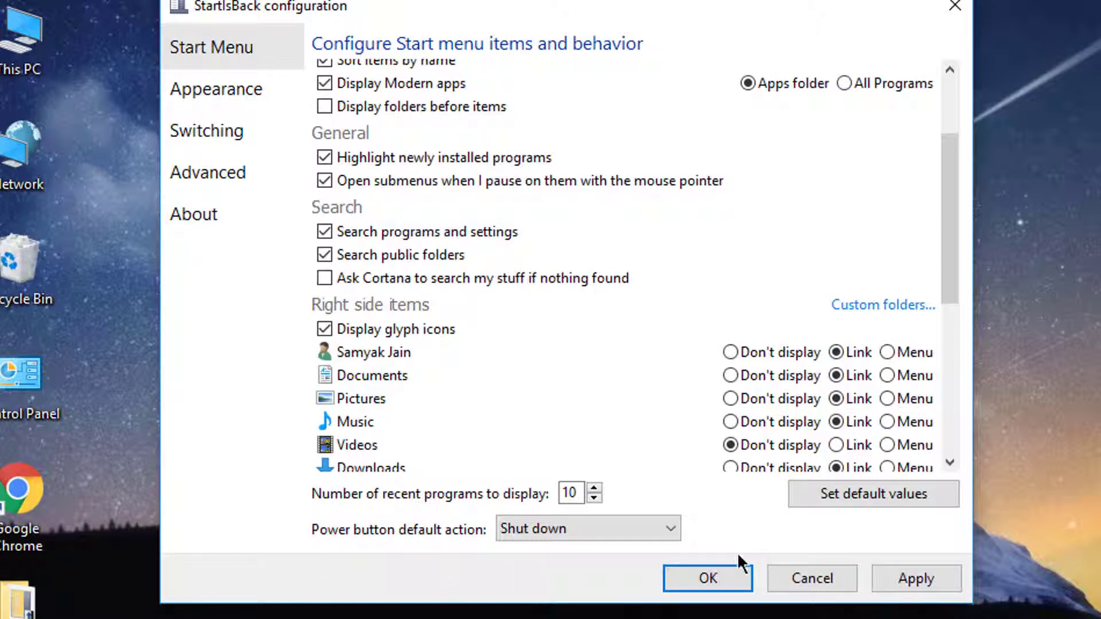
{"action": "left_click", "coordinate": [898, 573]}
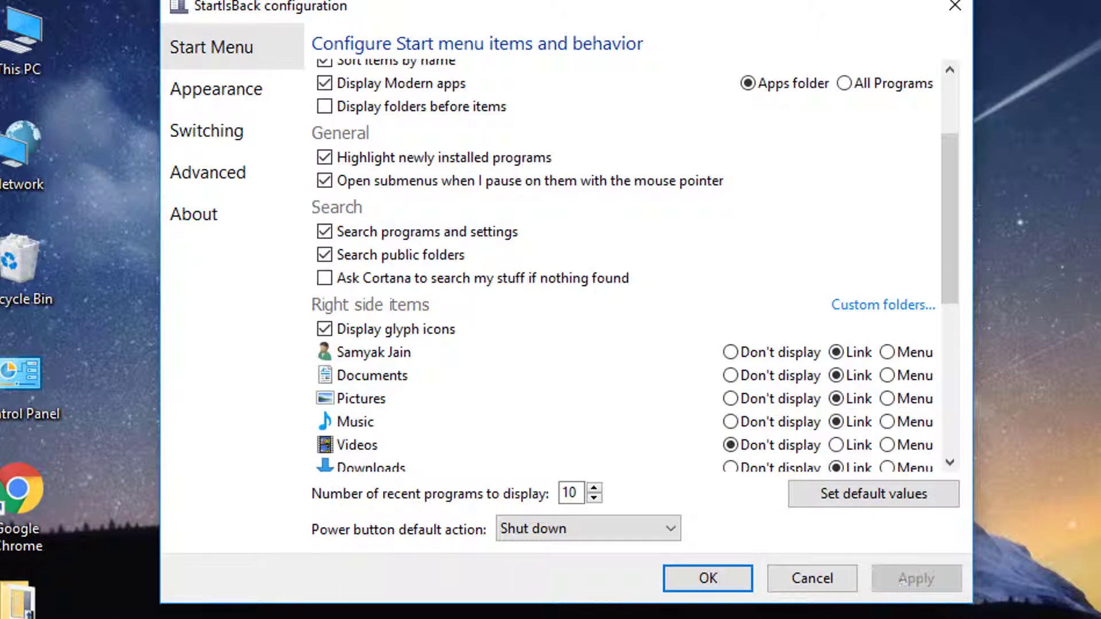
{"action": "left_click", "coordinate": [32, 611]}
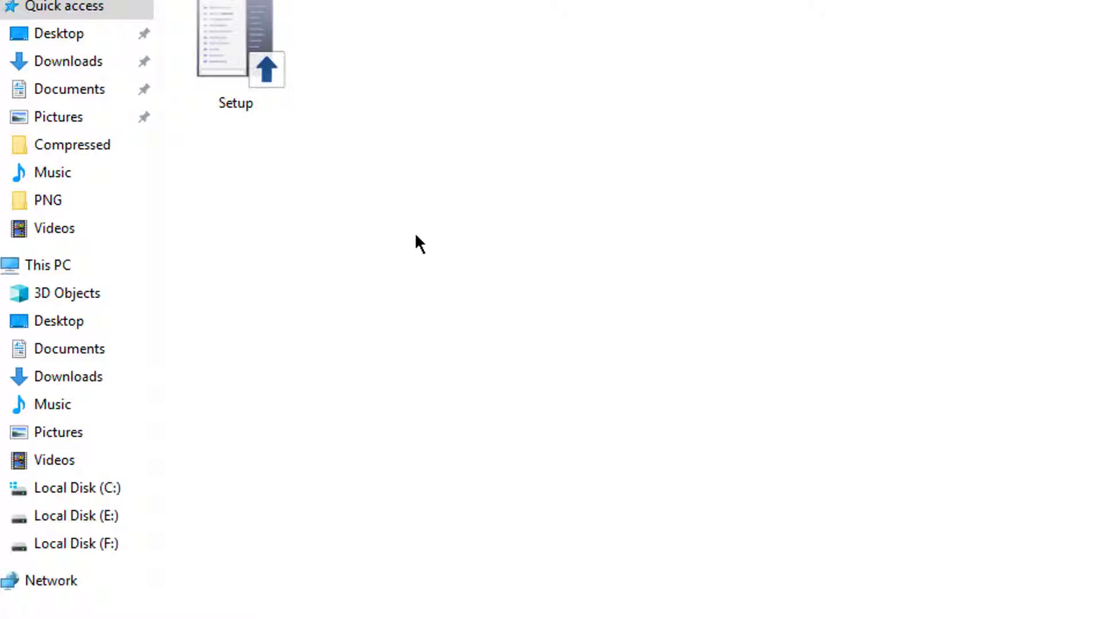
{"action": "left_click", "coordinate": [225, 72]}
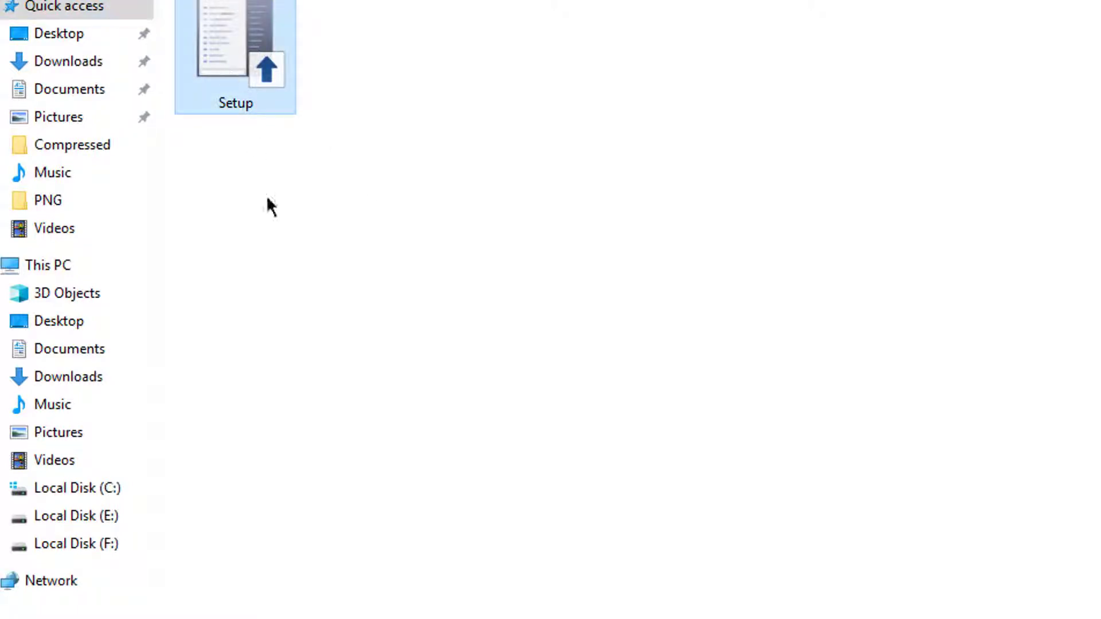
{"action": "left_click_drag", "start_coordinate": [380, 131], "coordinate": [158, 2]}
{"action": "left_click", "coordinate": [389, 85]}
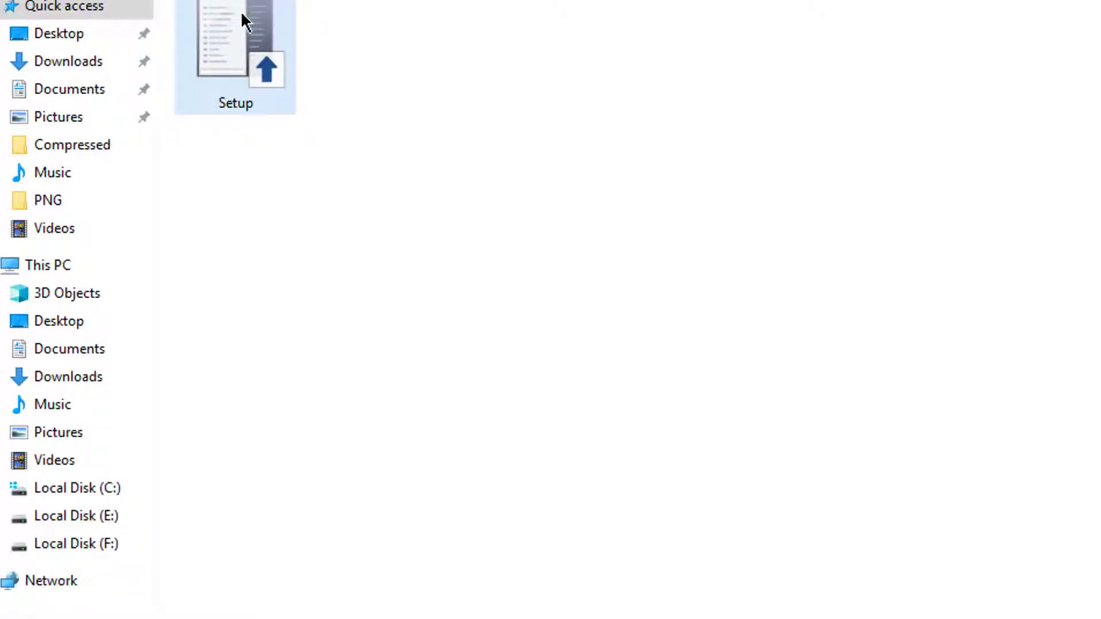